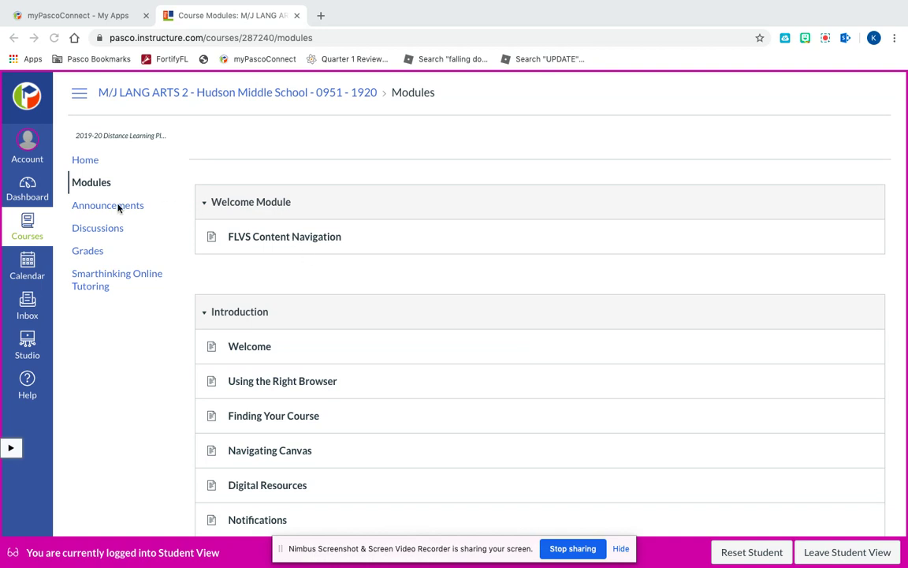
Scroll the course Modules list down to the Week 2 lessons, such as 02.04 Researching and Organizing Information.
scroll(344, 423, down, 5)
scroll(343, 424, down, 9)
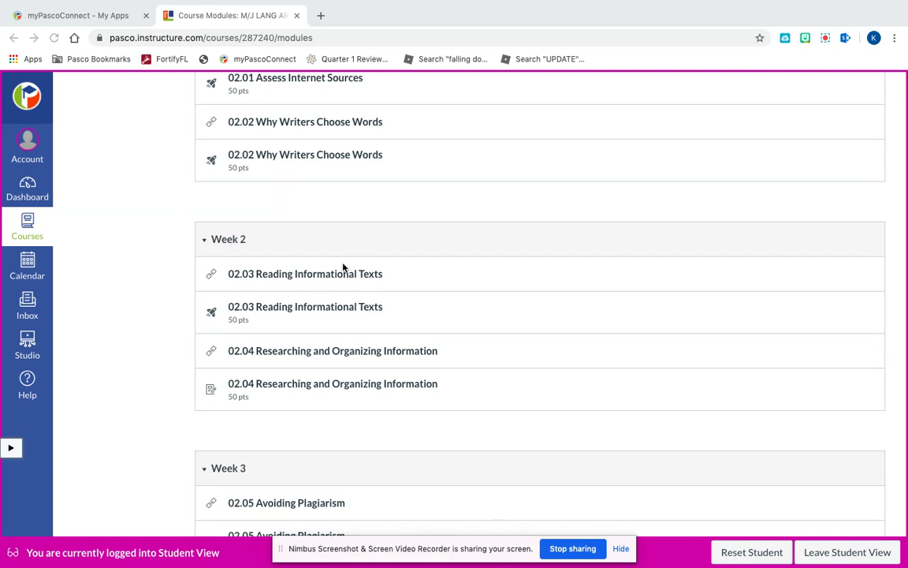
click(335, 354)
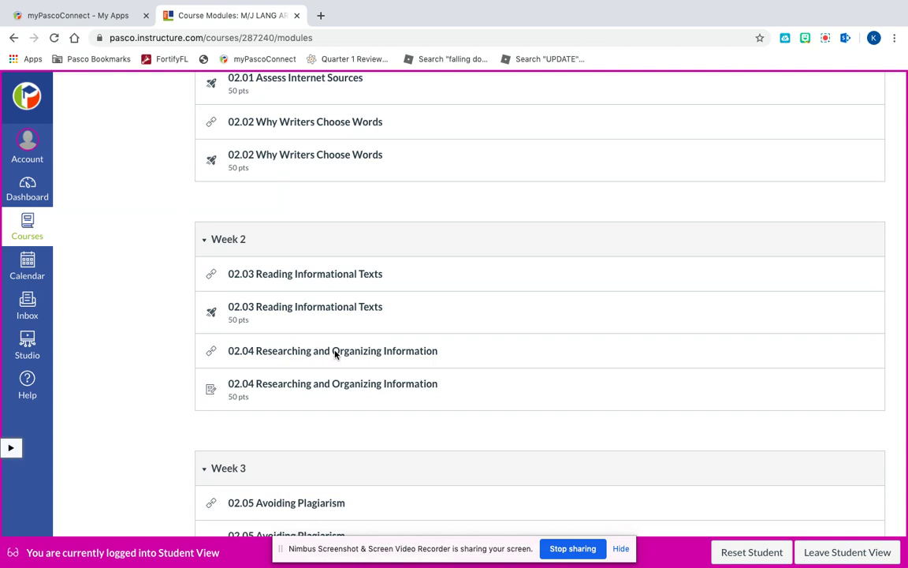
Open the 02.04 Researching and Organizing Information lesson and advance to its Objectives page, 2 of 9.
click(352, 351)
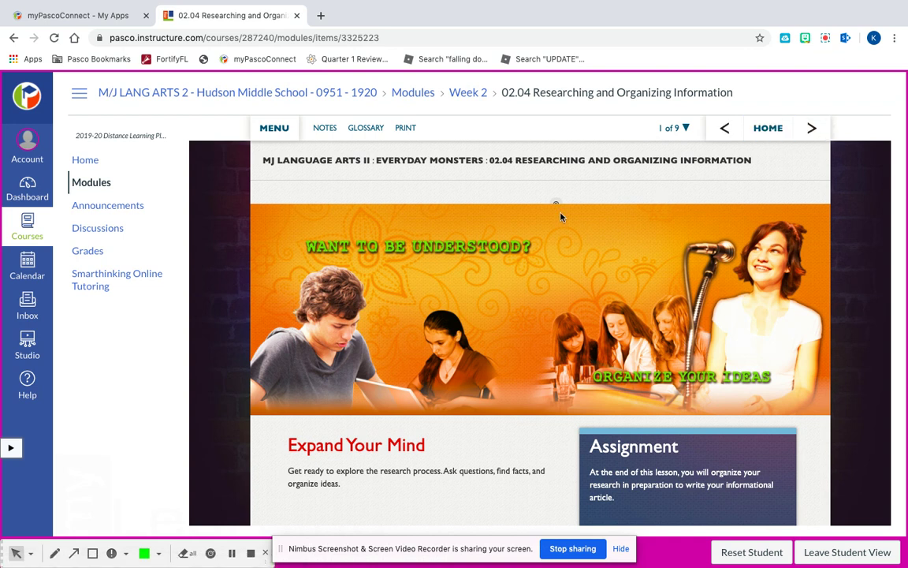
mouse_move(554, 216)
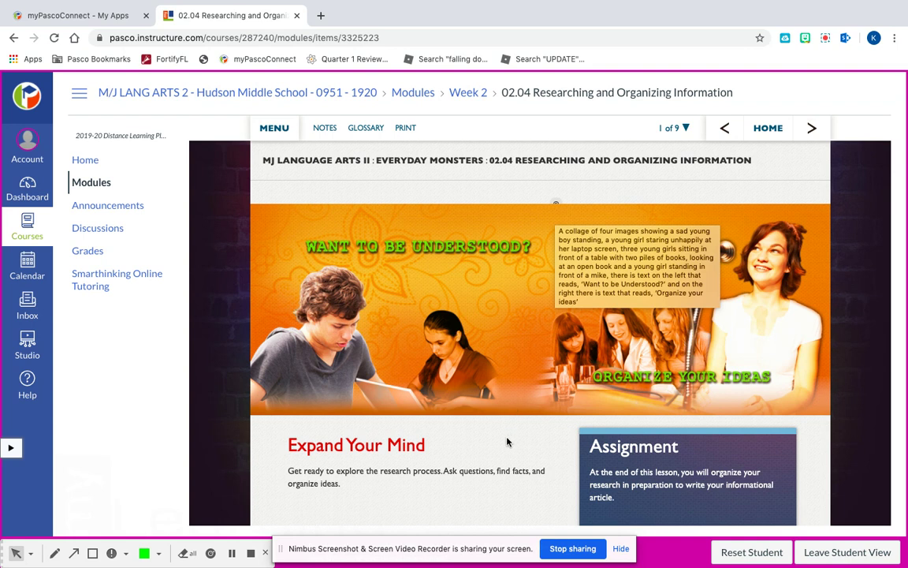
click(811, 128)
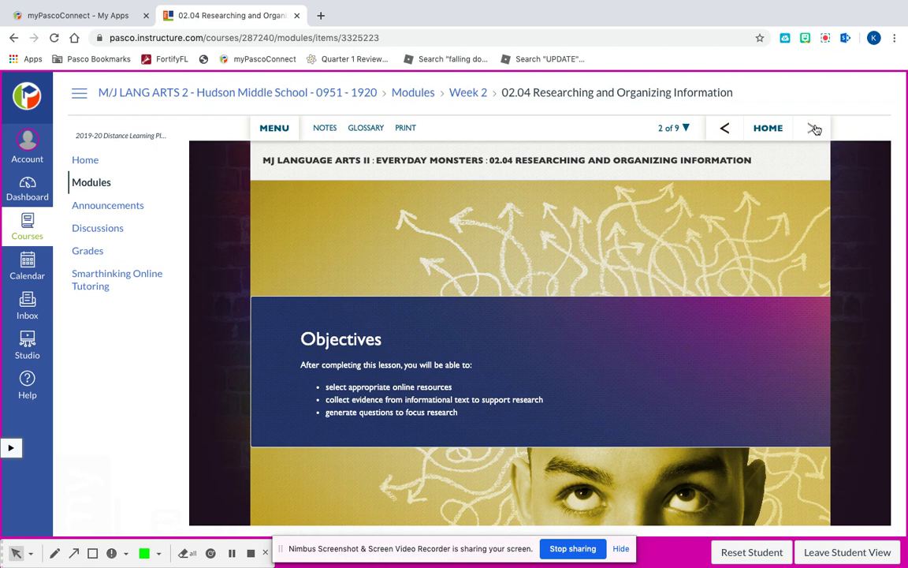
Advance the lesson three pages to page 5 of 9, the Informational Research Chart presentation.
click(813, 128)
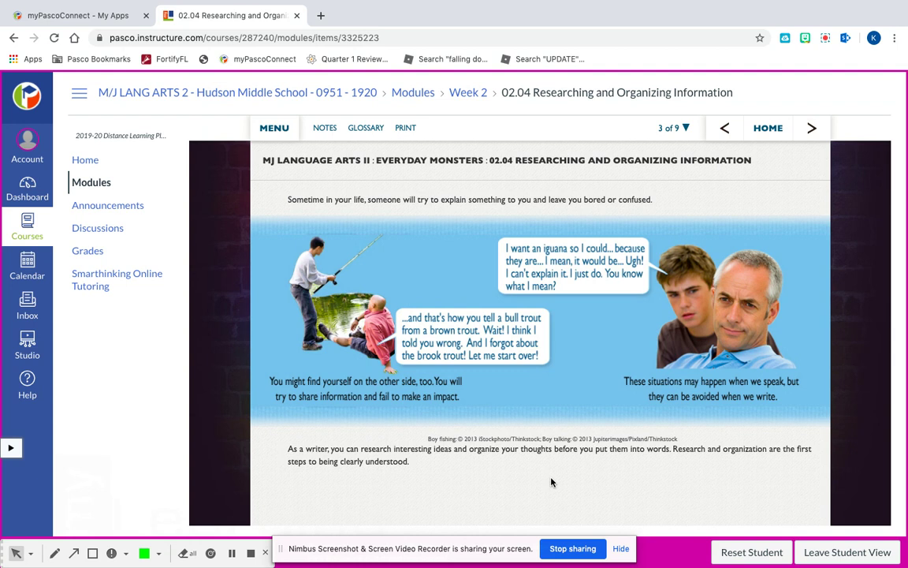
click(814, 131)
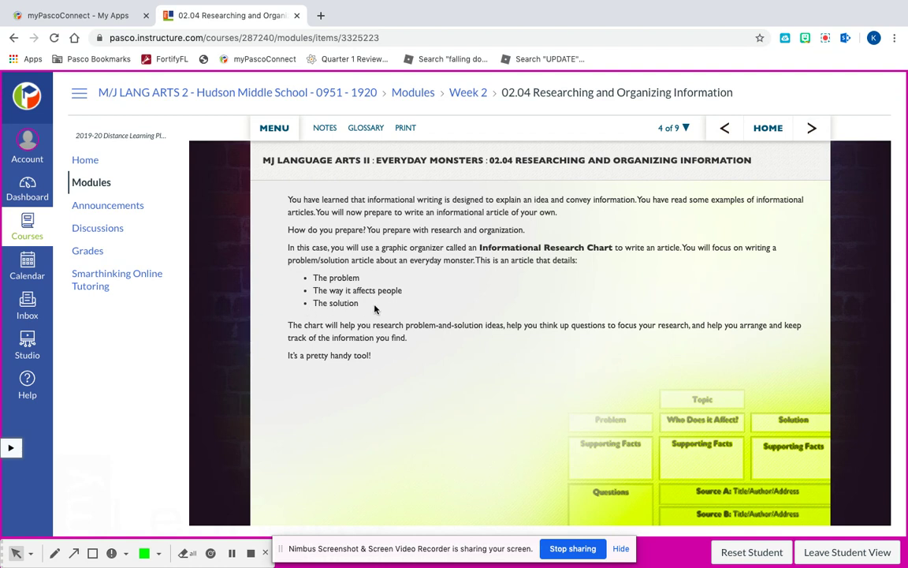
click(811, 128)
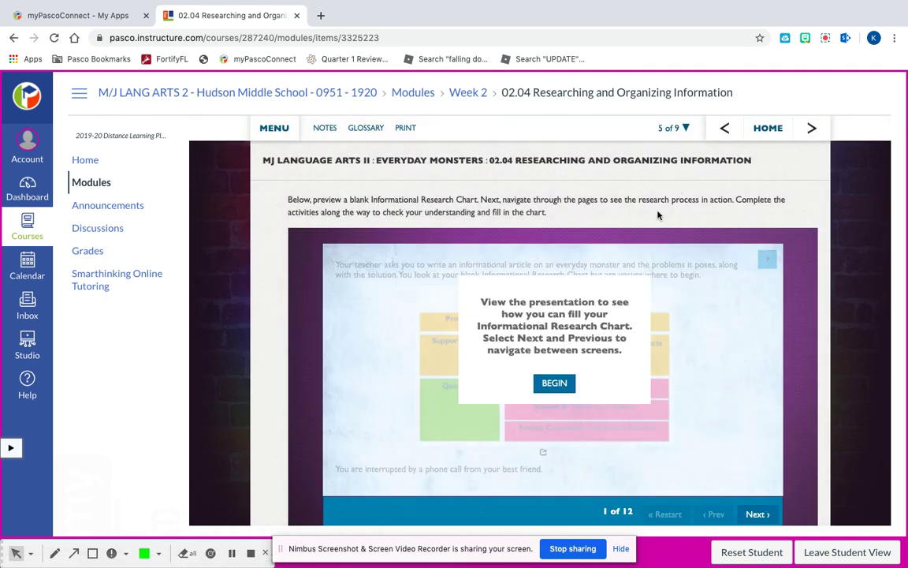
Begin the research chart presentation, view its second slide, then advance to page 6, Choose Your Topic.
click(568, 385)
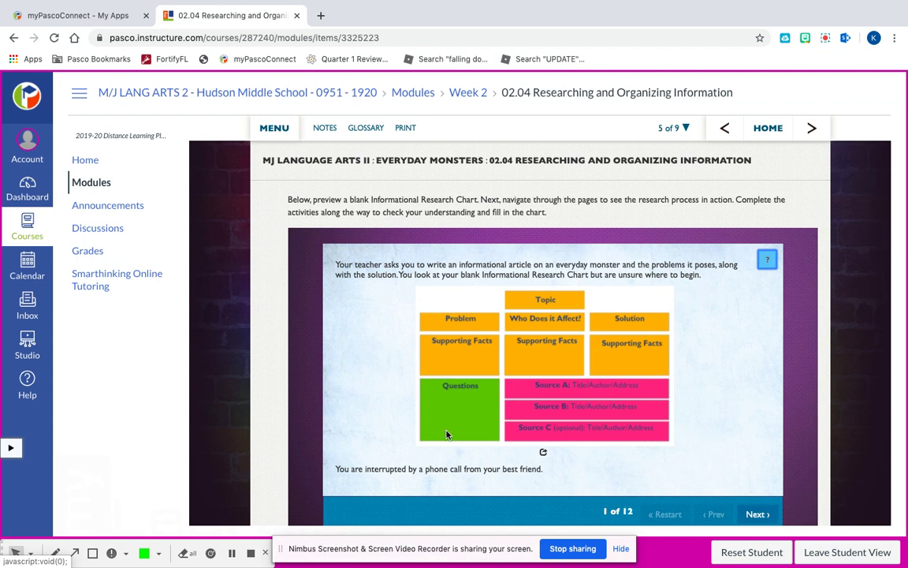
click(758, 515)
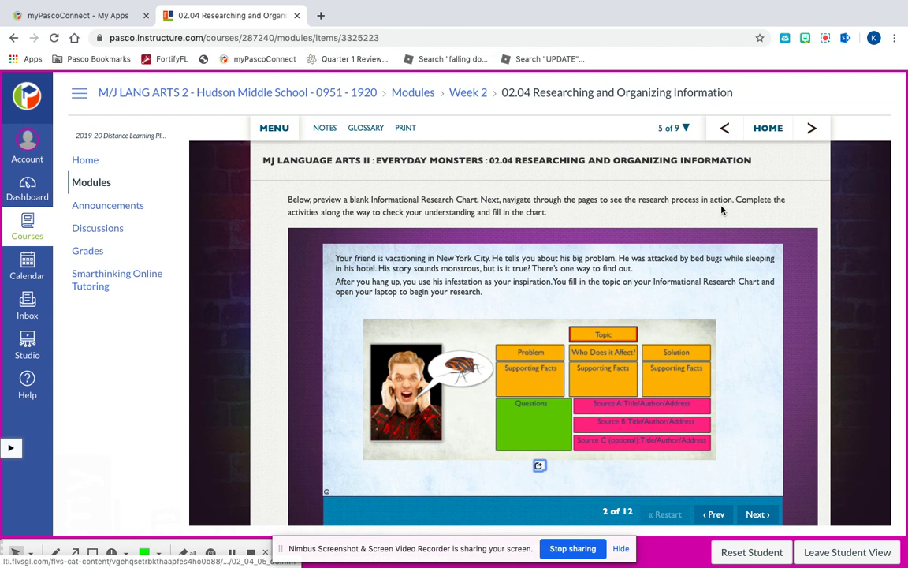
click(814, 131)
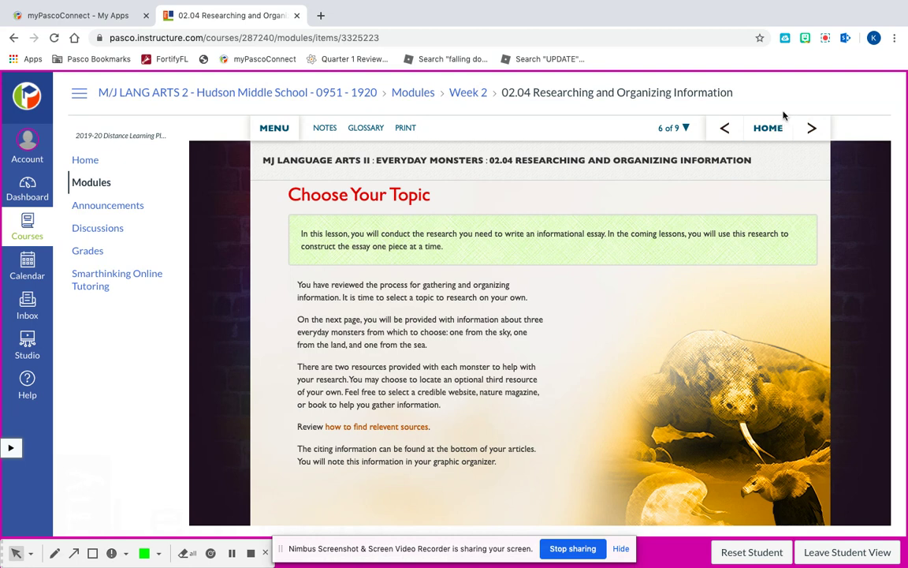
Review the everyday monster choices on page 7, then advance to the Recap page, 8 of 9.
click(812, 128)
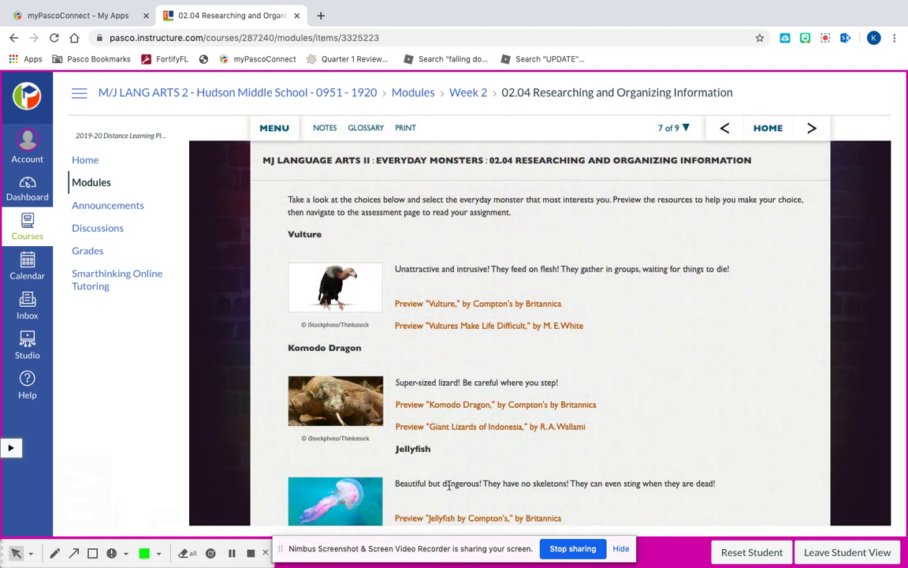
scroll(451, 485, down, 2)
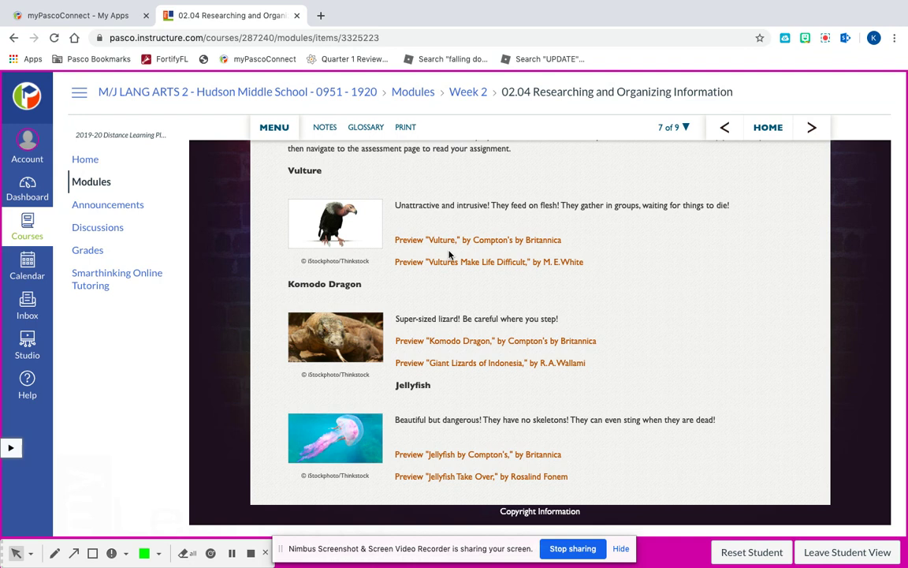
click(812, 129)
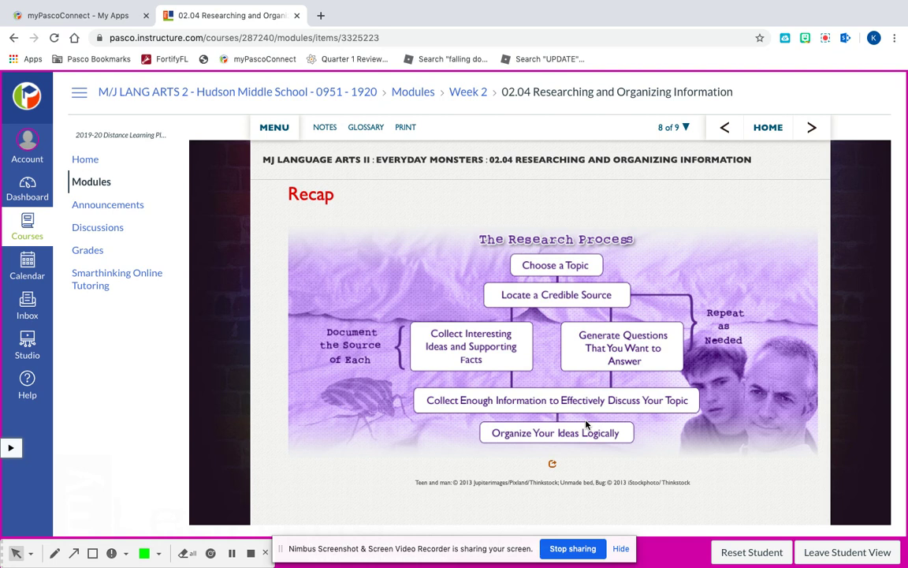
Go to page 9 of 9, read the assignment instructions, and open the blank Informational Research Chart worksheet.
click(808, 129)
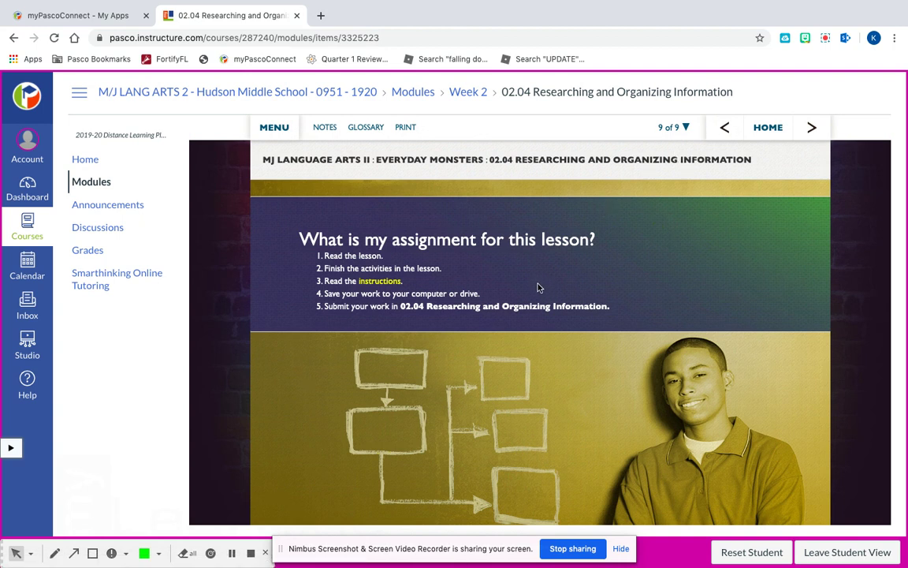
click(379, 282)
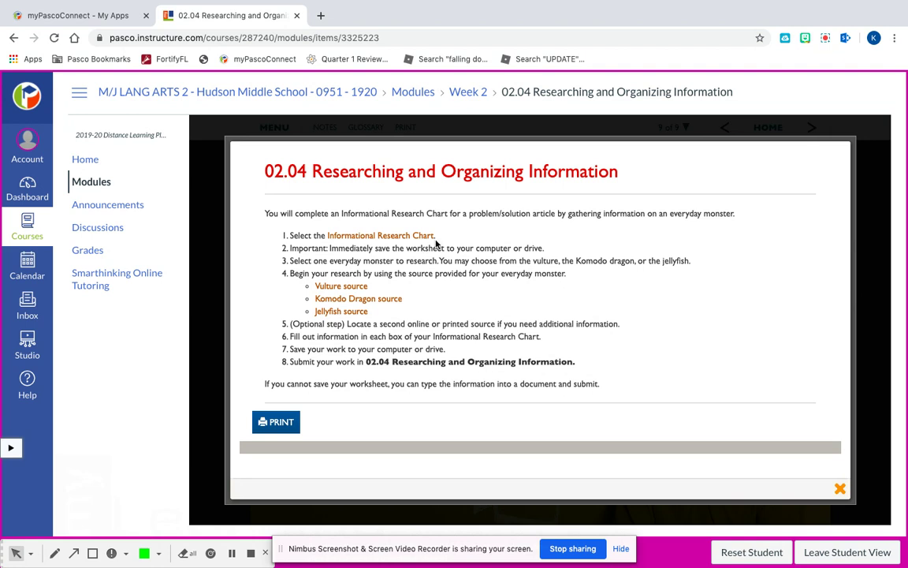
click(366, 237)
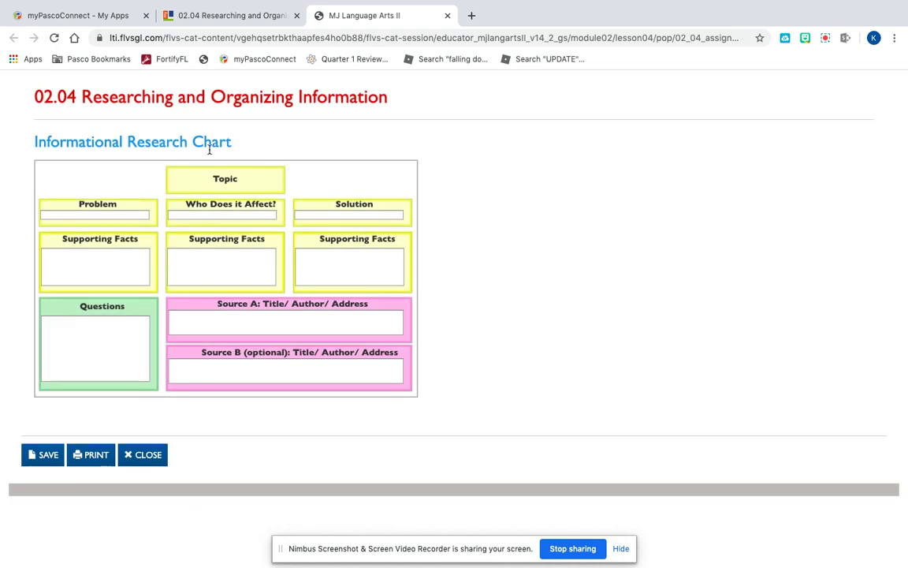
Download the worksheet as 02_04_informationalresearch.doc and open it in Word.
click(131, 211)
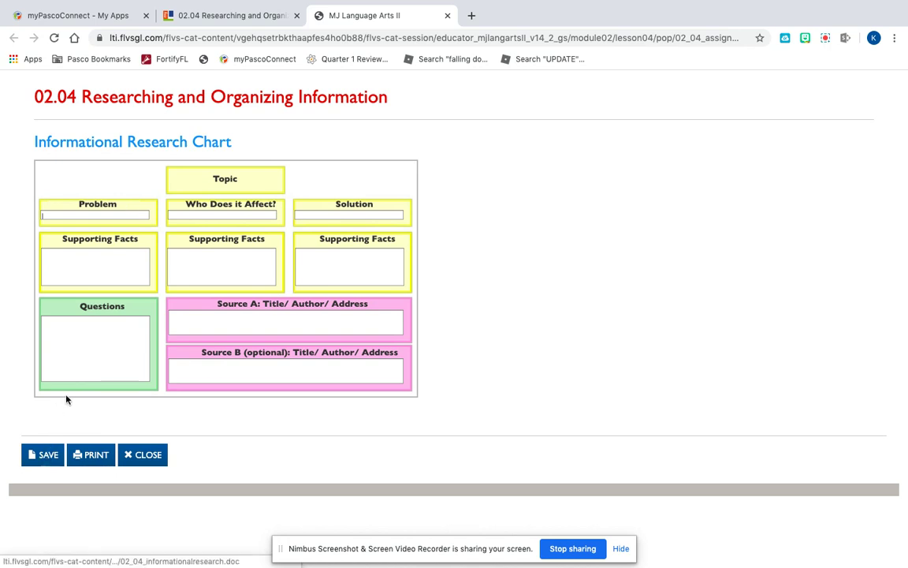
click(49, 463)
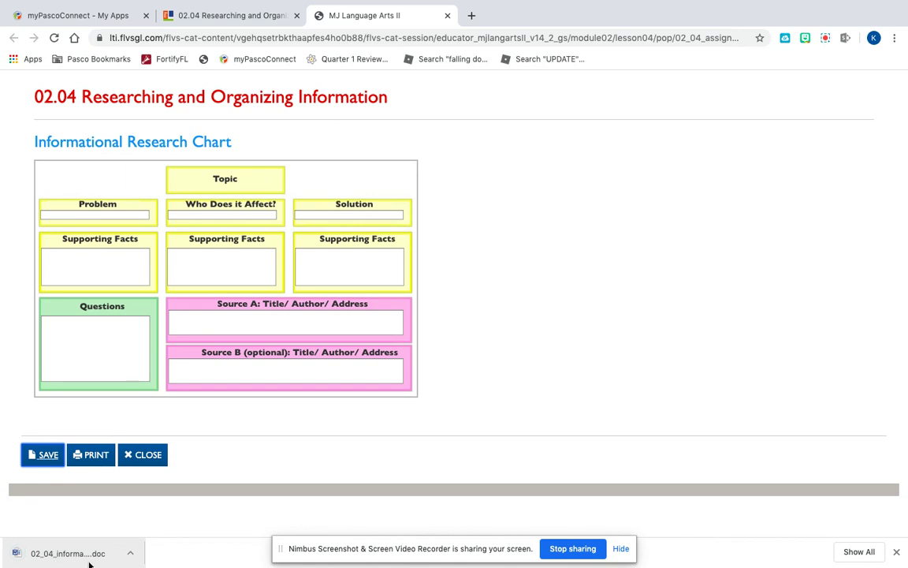
click(55, 557)
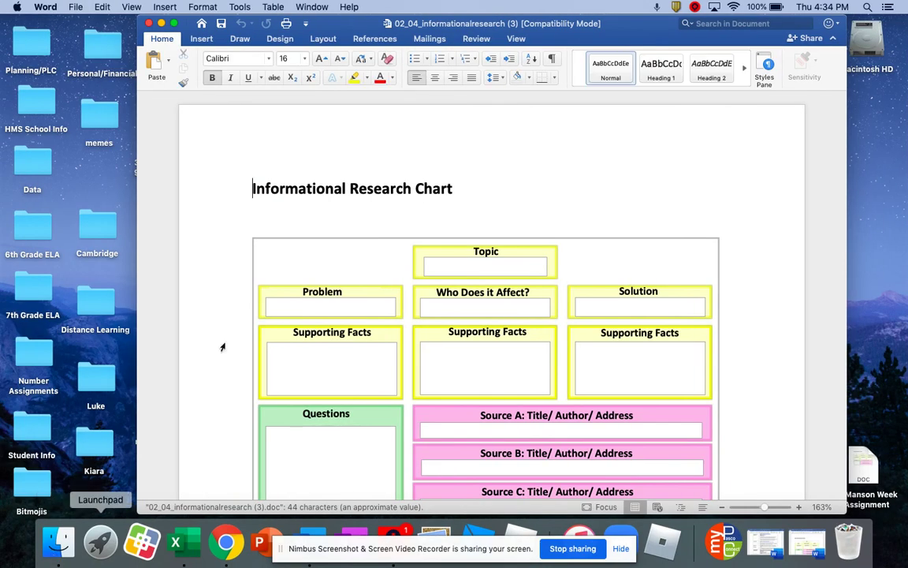
Maximize the worksheet window and type Jellyfish into the chart's Topic box.
click(174, 24)
click(445, 265)
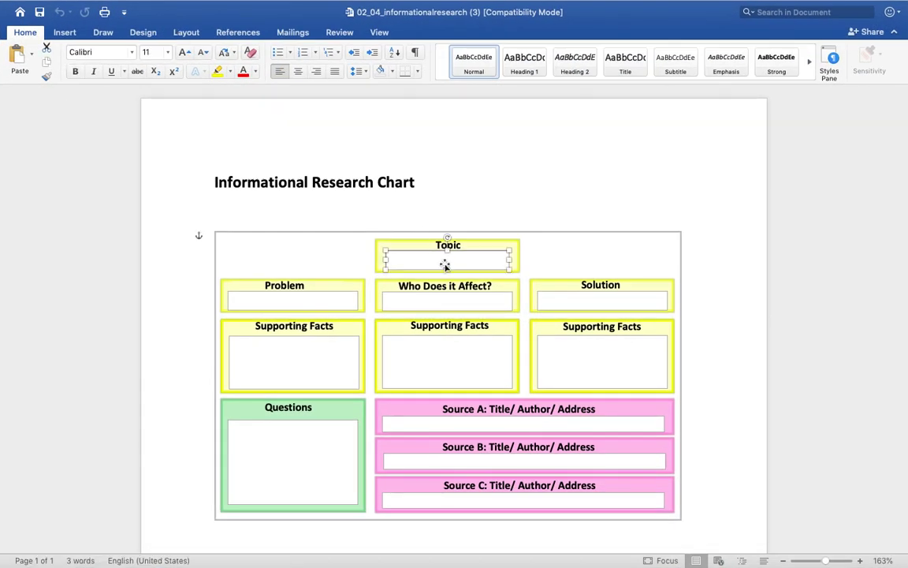
click(446, 265)
text(Je)
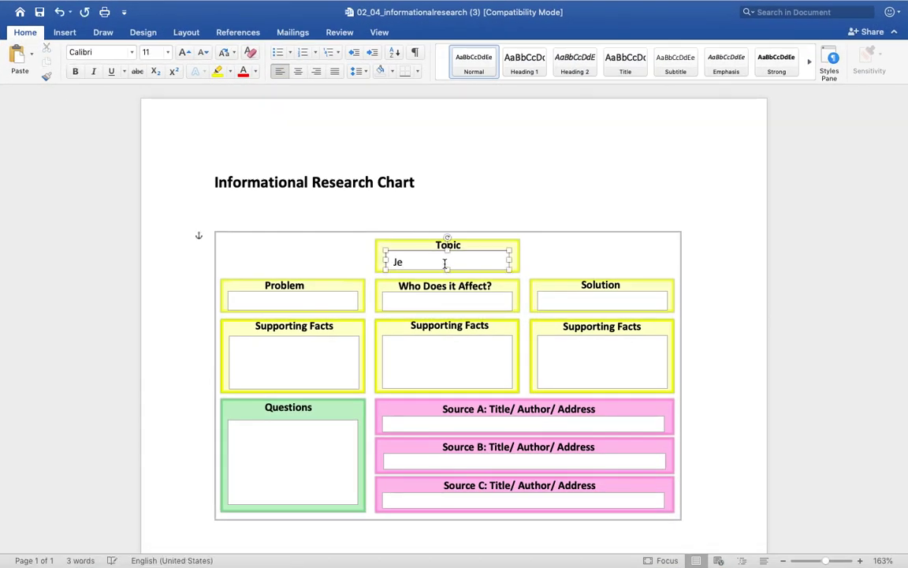
text(llyfish)
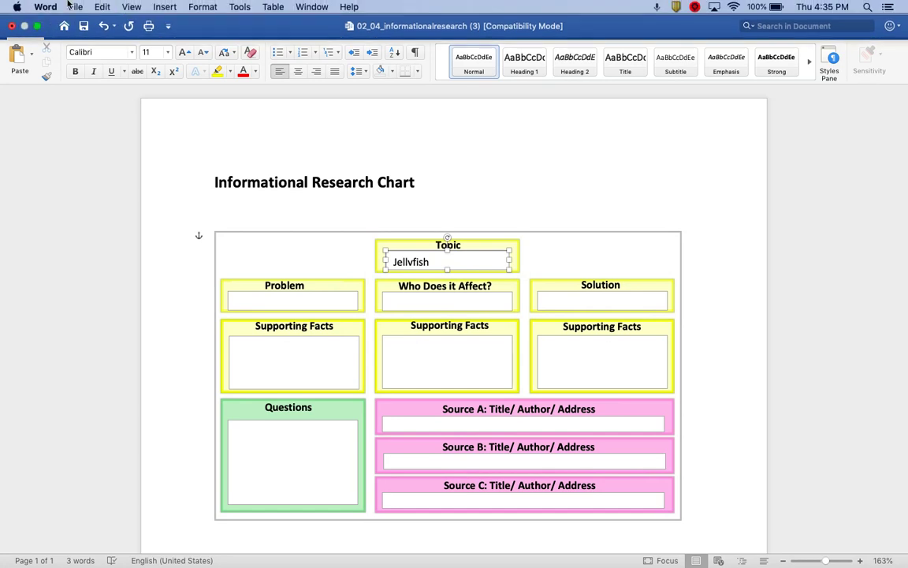
Use Save As to store a copy on the Desktop, named with the teacher's name plus 'Week2 Assignment'.
click(76, 7)
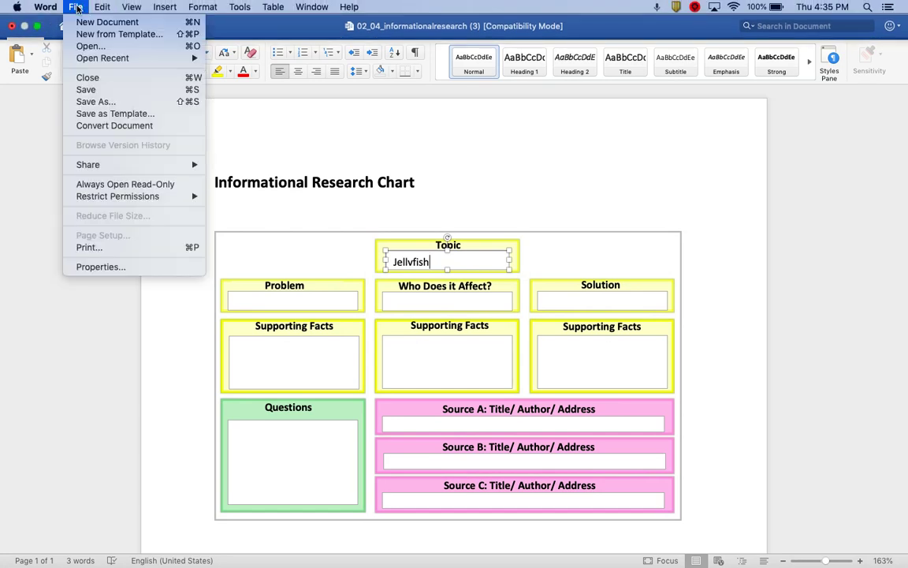
click(103, 103)
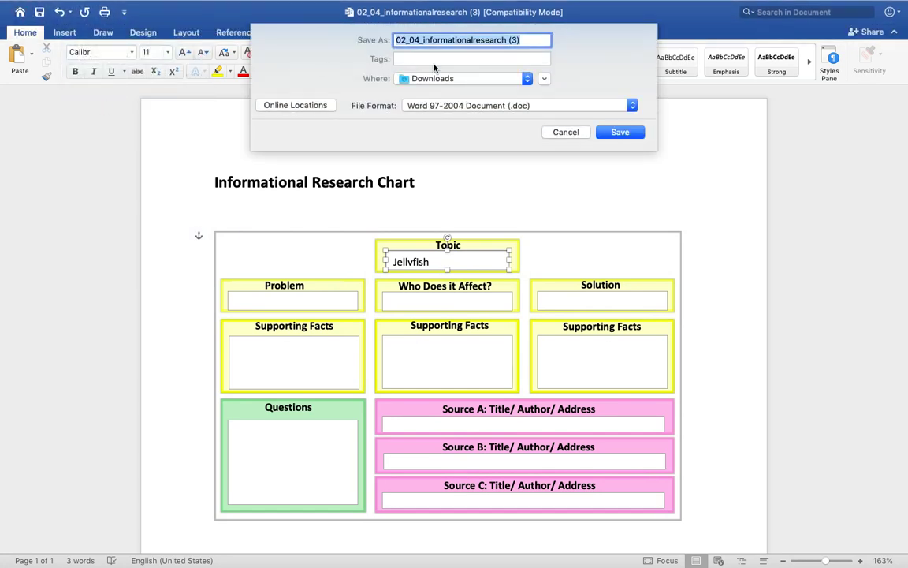
text(Ms. )
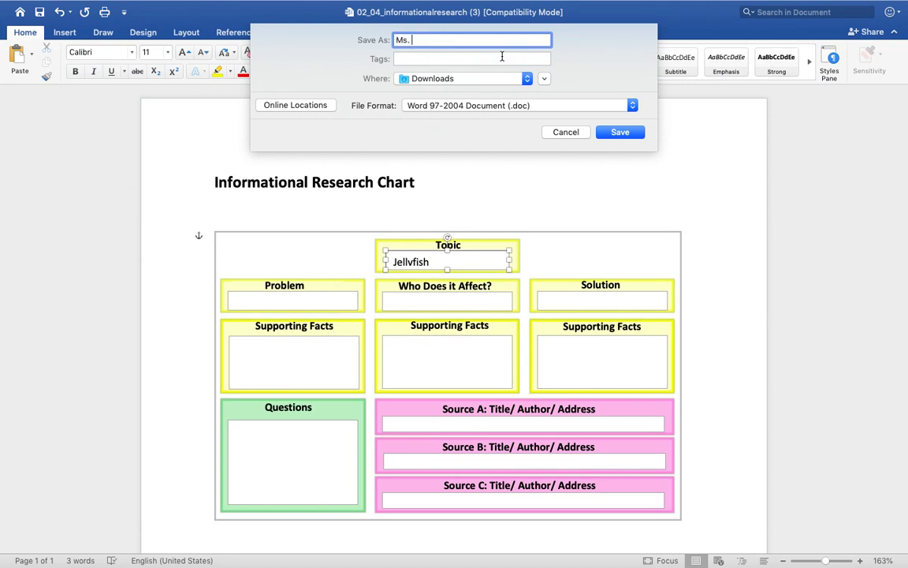
text(Manson Week2 Assignment)
click(527, 80)
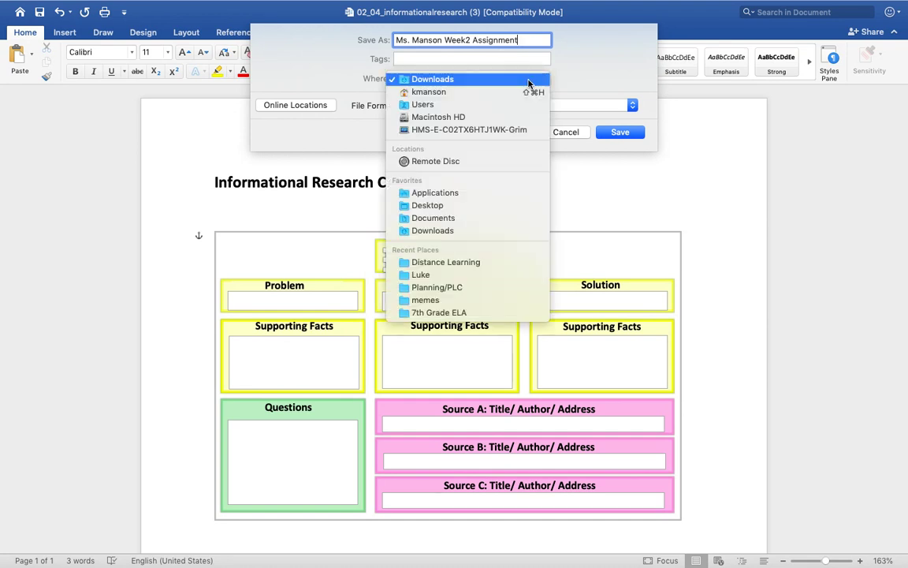
click(505, 206)
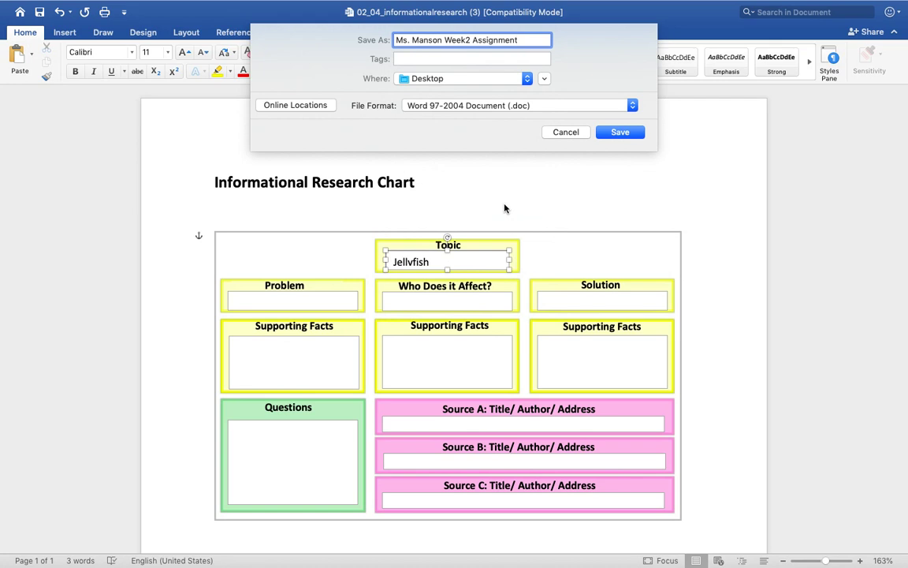
click(620, 131)
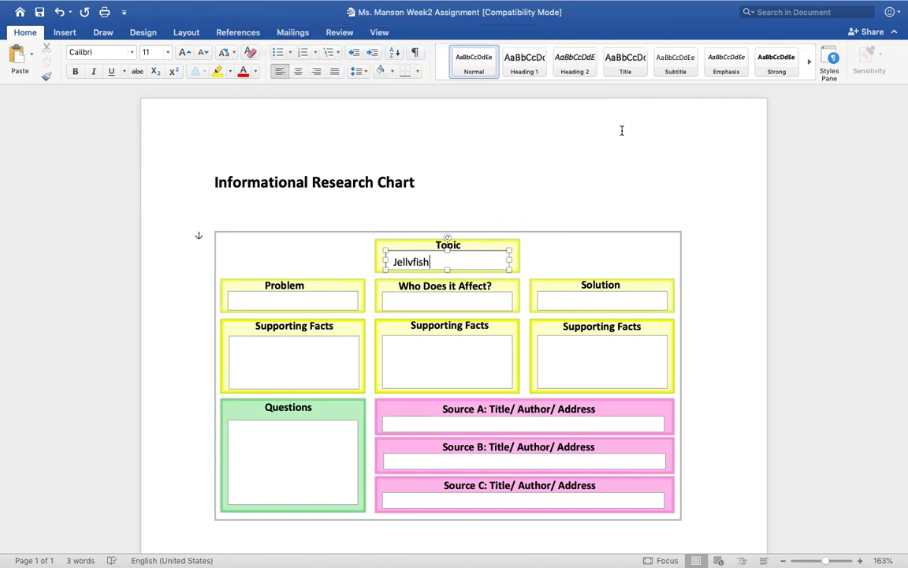
Close Word and the worksheet tab, then scroll Modules to Week 2's 50-point 02.04 assignment.
mouse_move(235, 2)
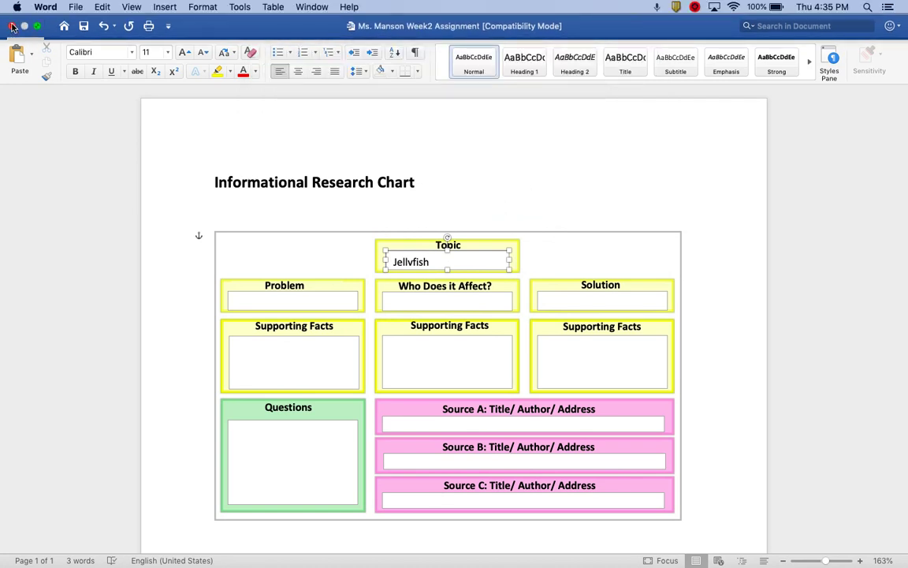
click(12, 26)
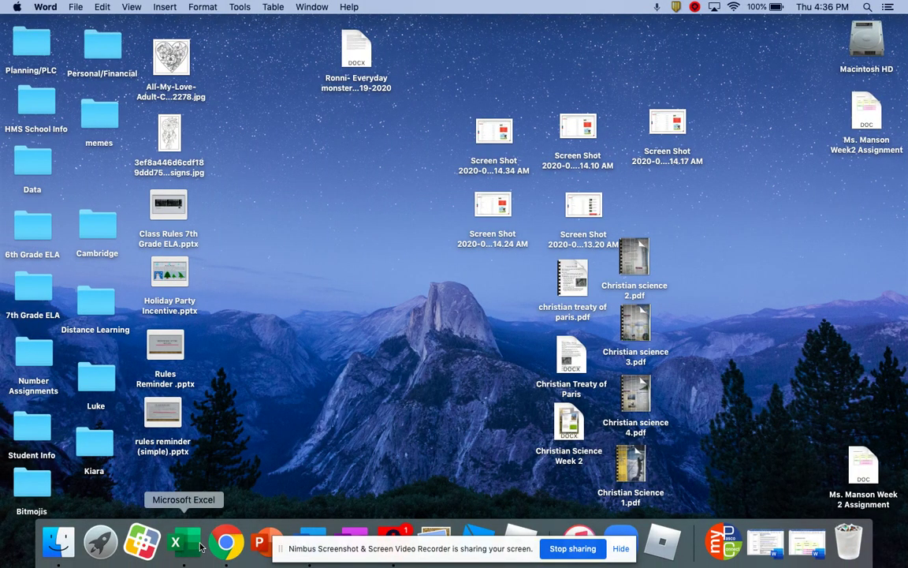
click(231, 544)
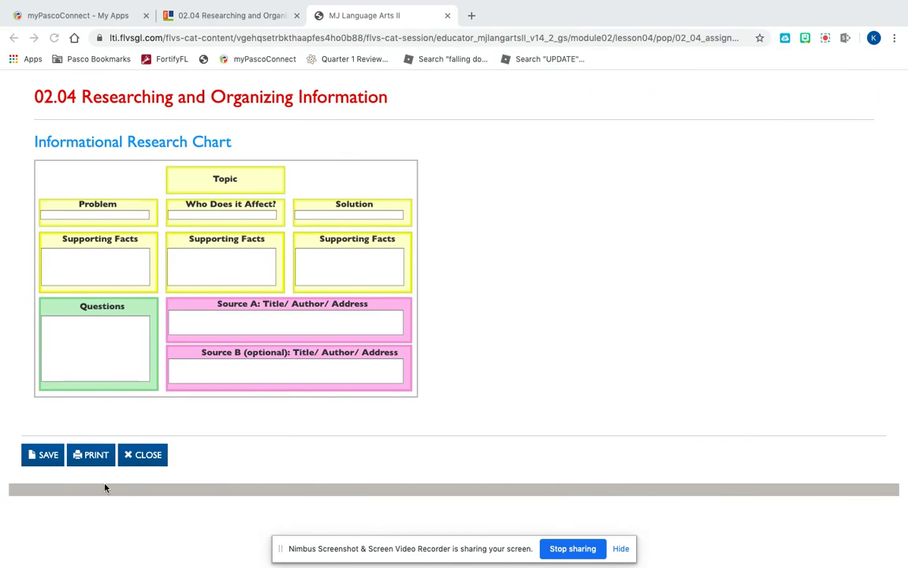
click(153, 457)
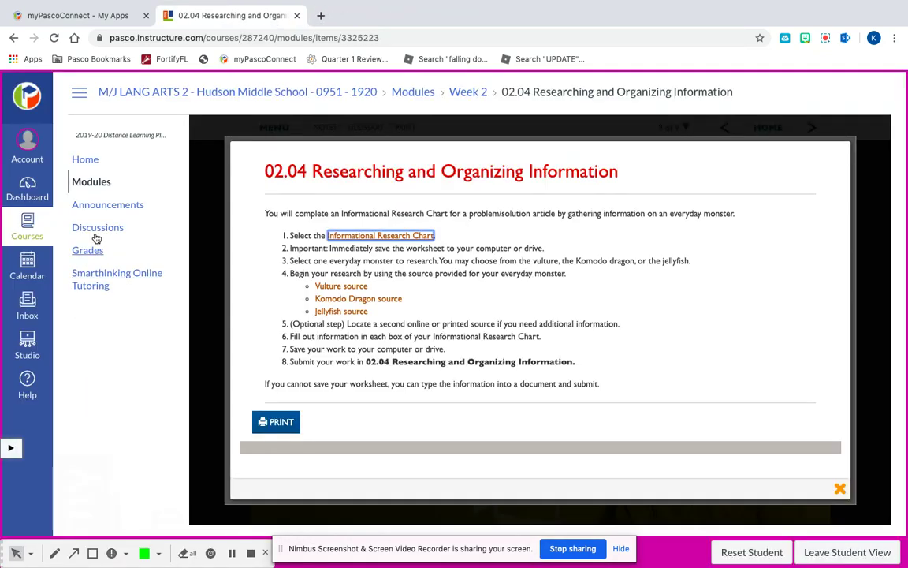
click(94, 182)
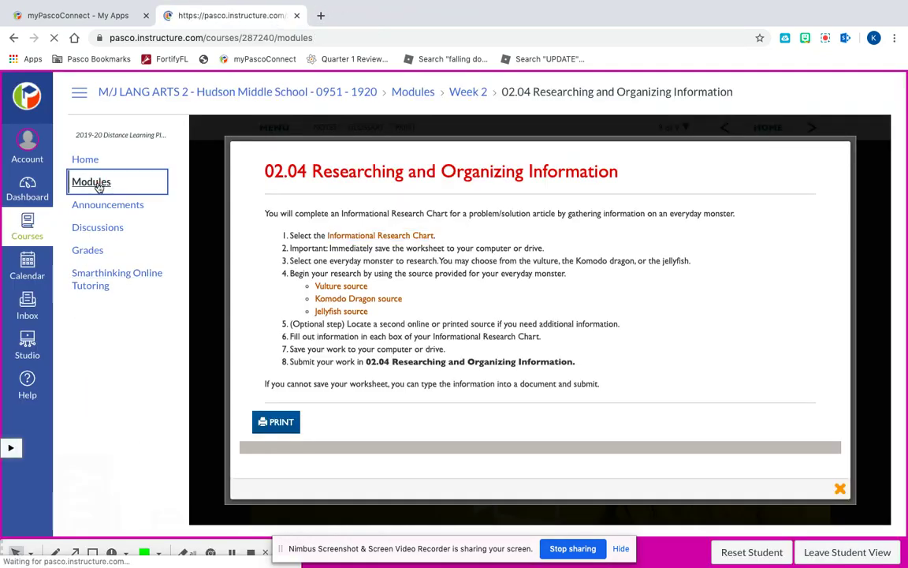
scroll(283, 404, down, 12)
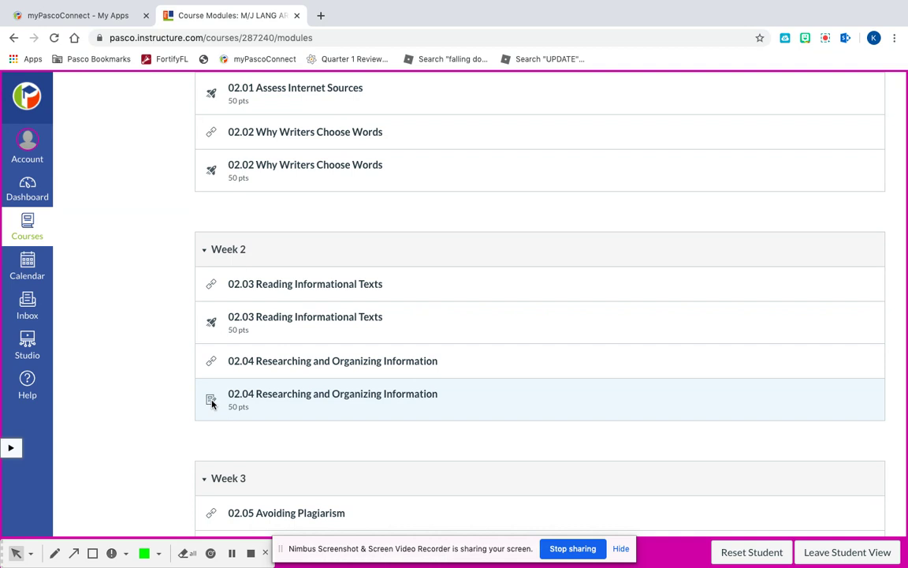
Attach the Desktop's Week2 Assignment document as the file upload for the 02.04 Researching and Organizing Information submission.
click(285, 400)
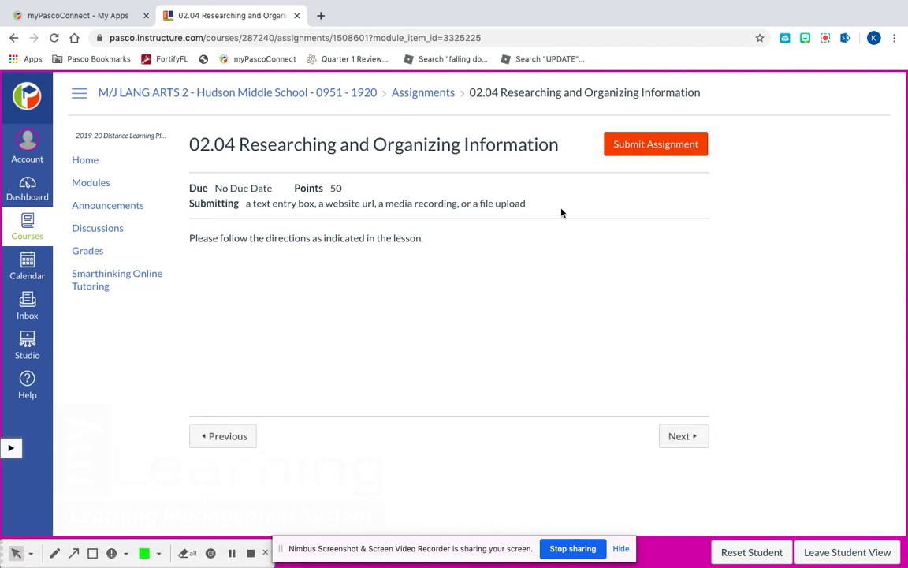
click(659, 144)
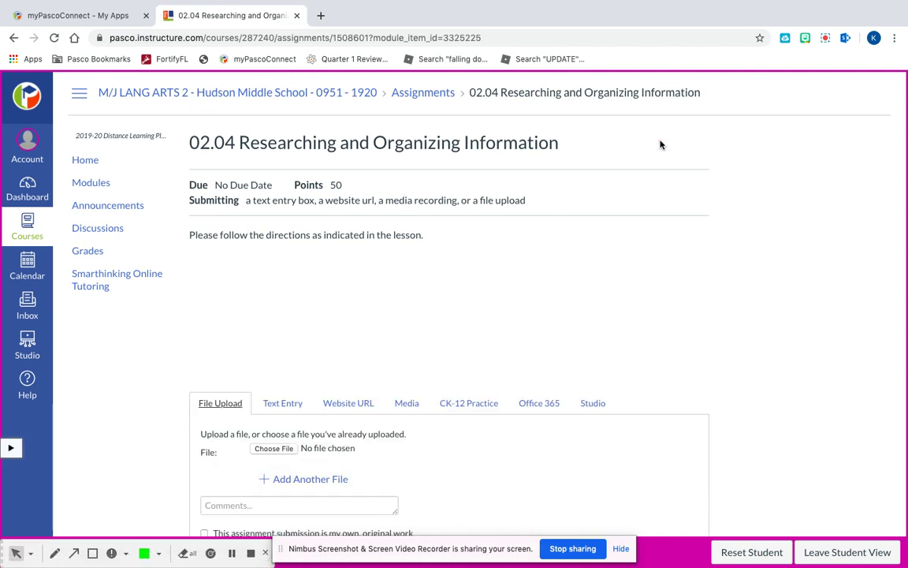
click(282, 451)
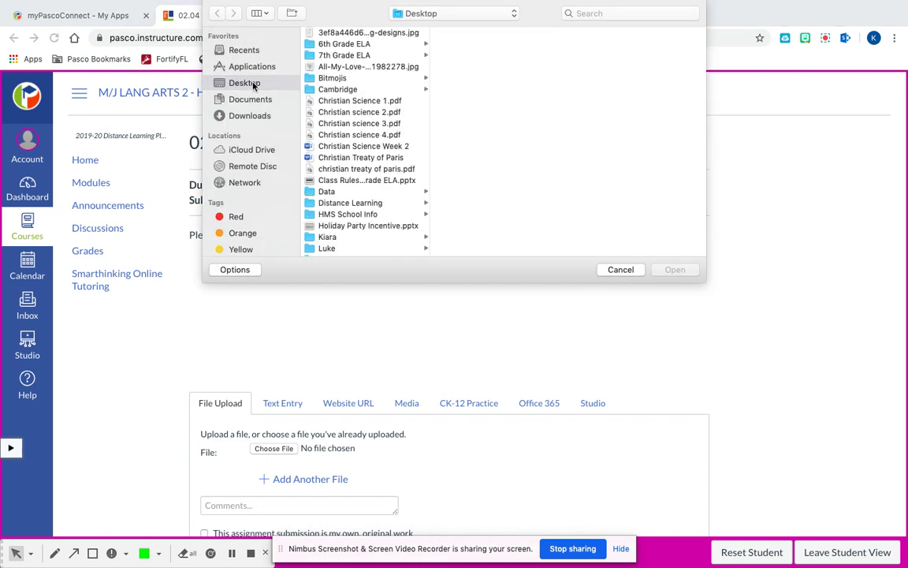
scroll(367, 229, down, 5)
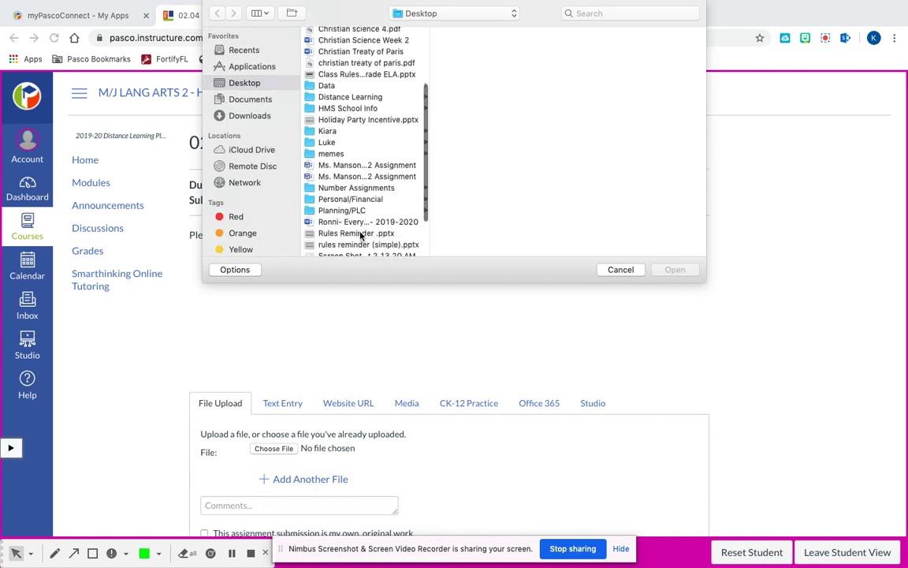
click(392, 115)
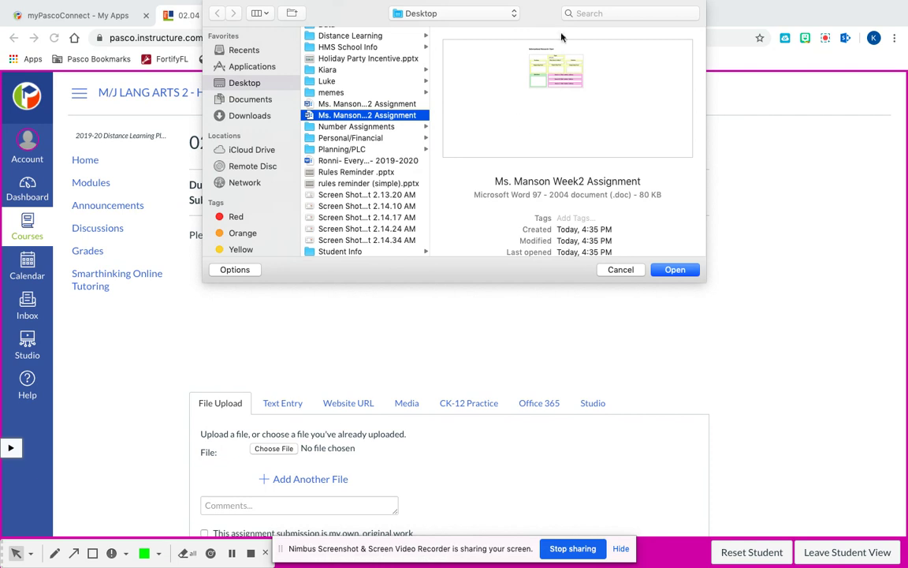
click(678, 270)
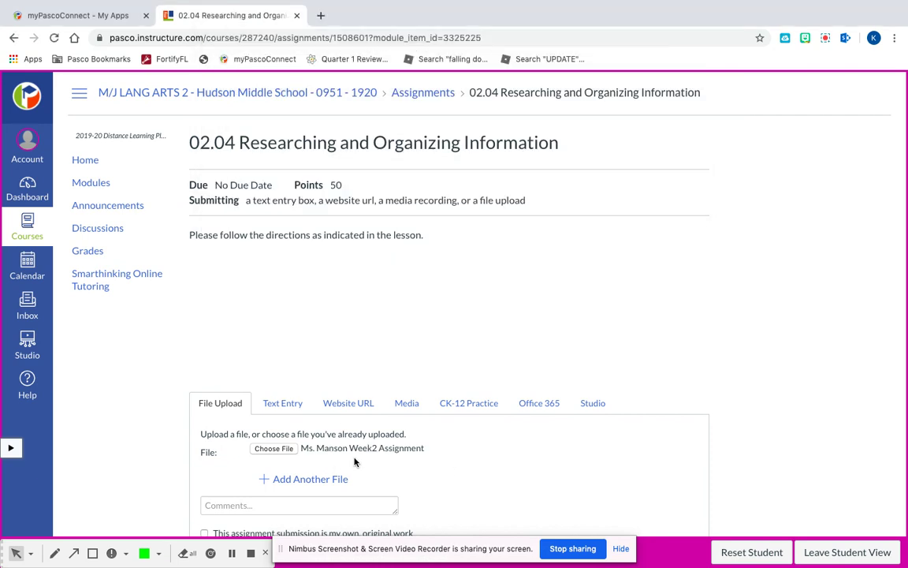
scroll(422, 462, down, 3)
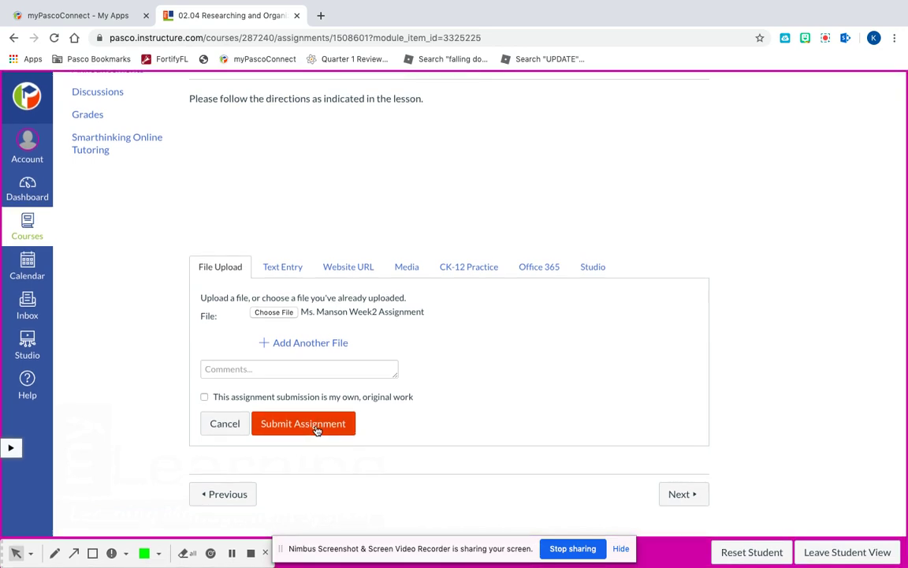
scroll(467, 324, up, 3)
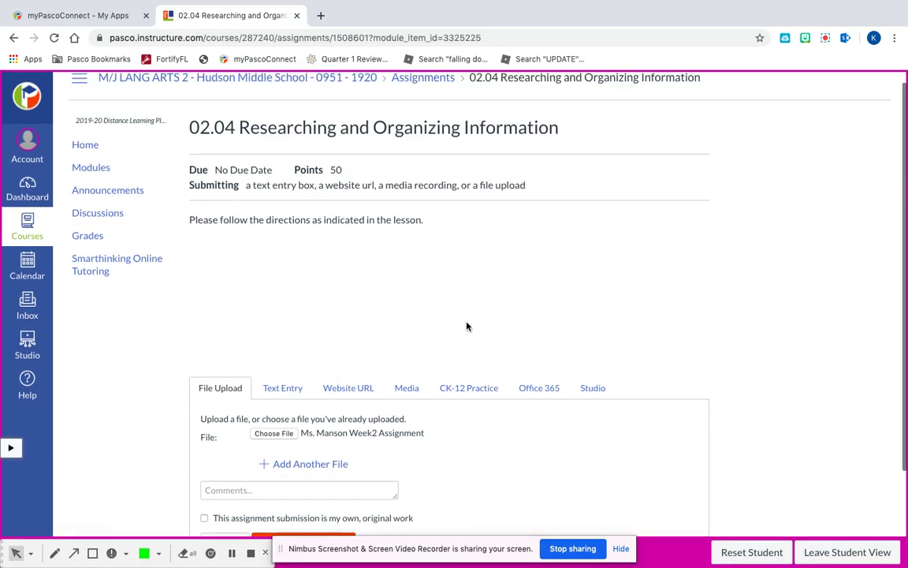